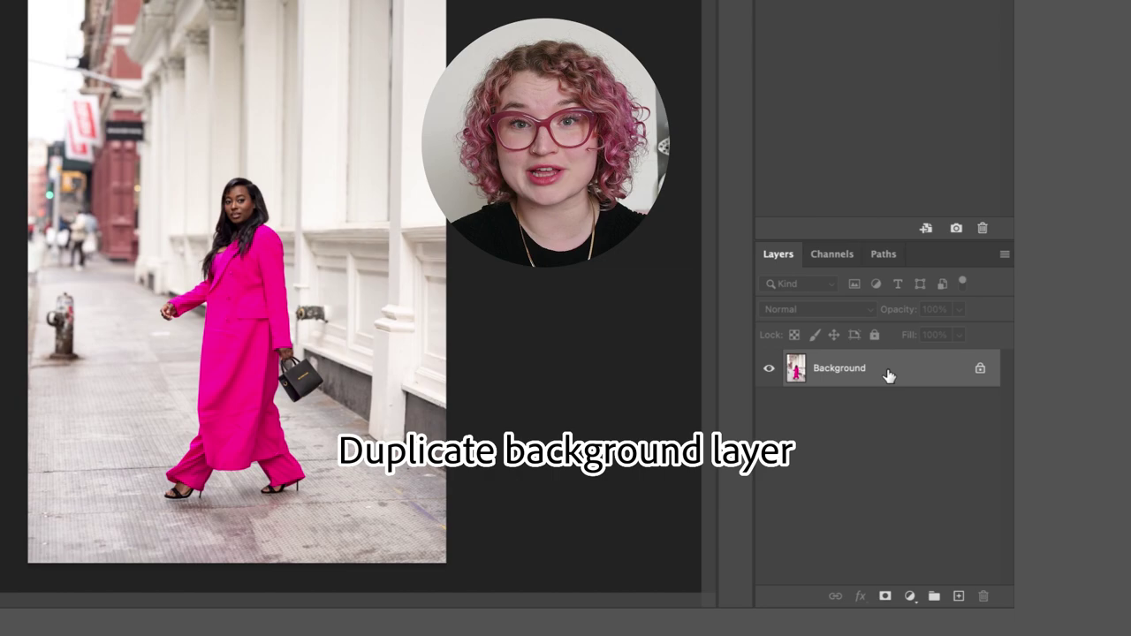
- Duplicate the Background layer and lasso-select the fire hydrant together with its shadow
left_click_drag(938, 442, 924, 592)
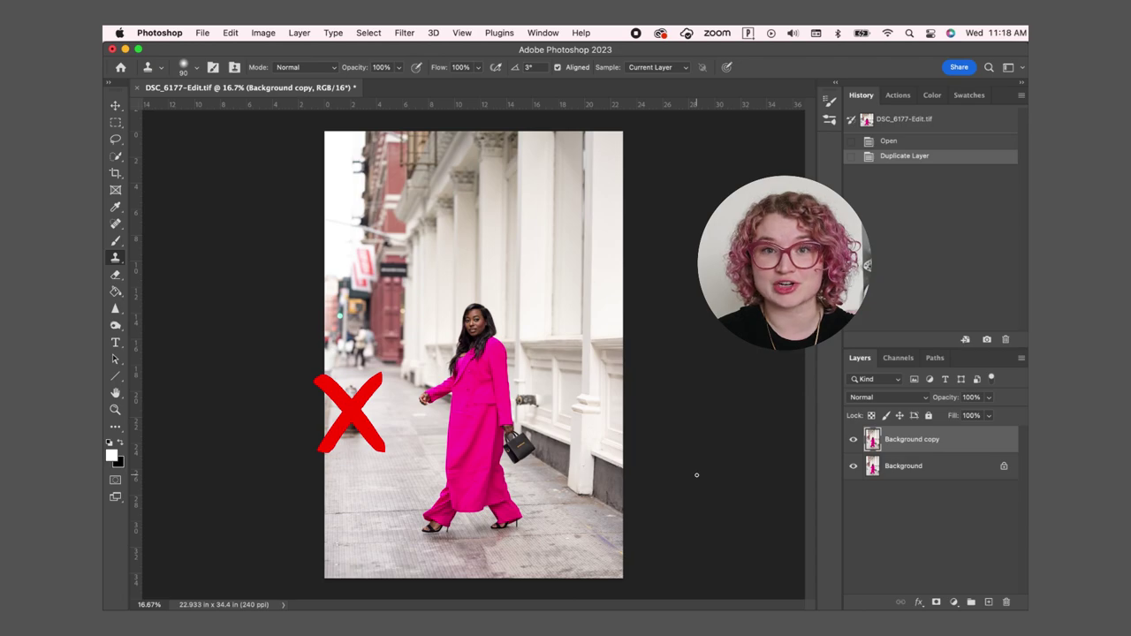
key("super+plus")
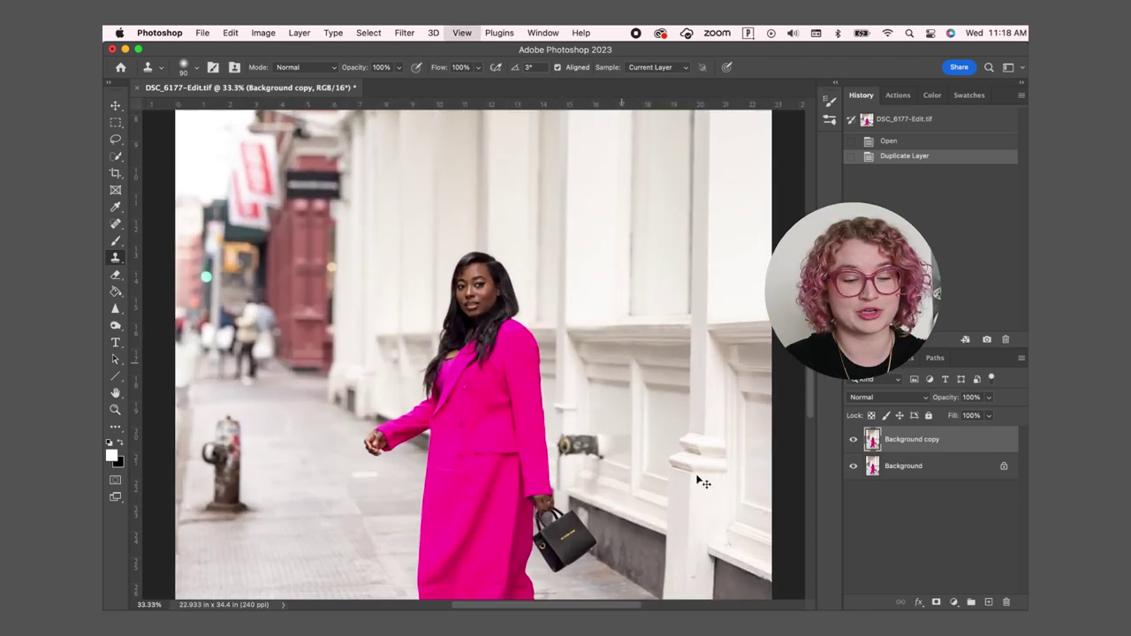
key("super+plus")
scroll(260, 291, "left", 3)
left_click(188, 194)
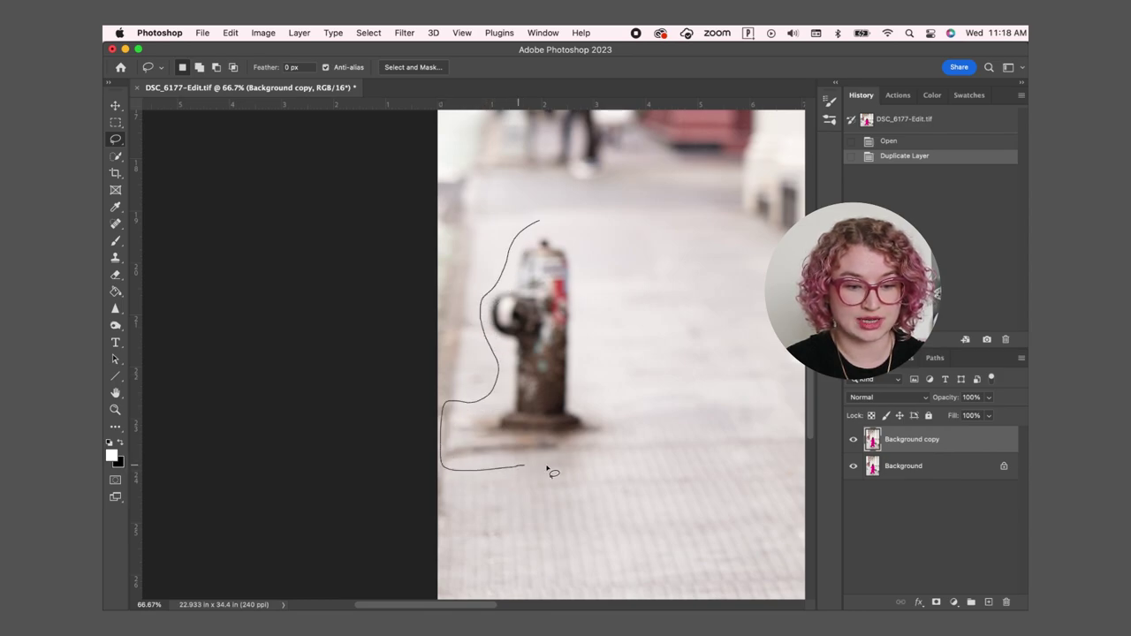
mouse_move(546, 467)
left_mouse_down()
mouse_move(607, 465)
mouse_move(537, 221)
left_mouse_up()
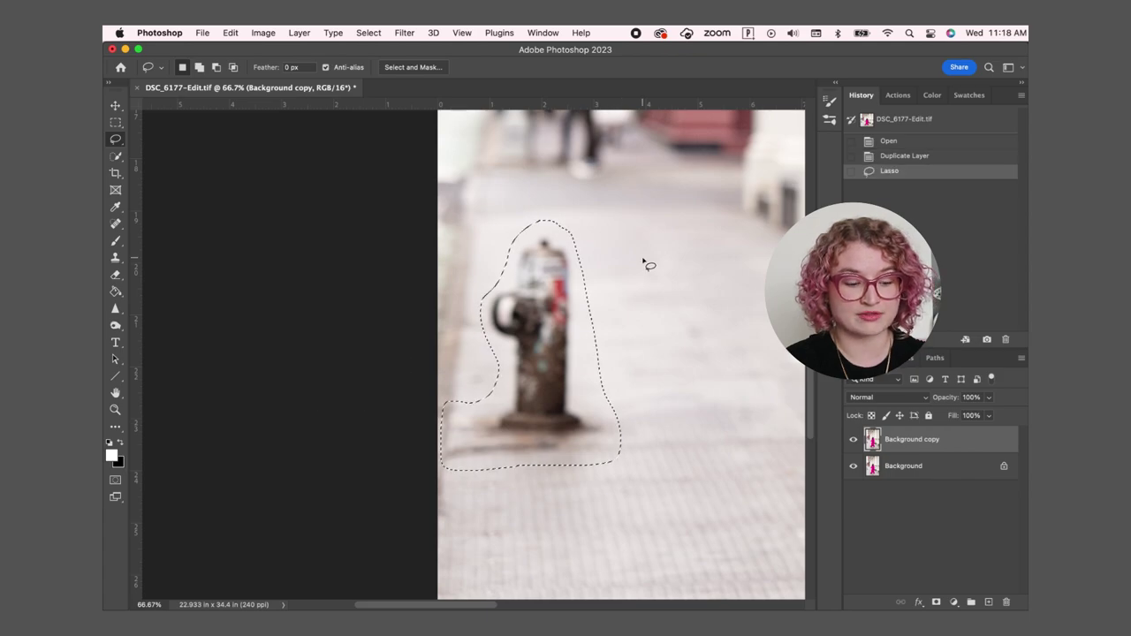
- Apply Content-Aware Fill to the hydrant selection so matching sidewalk pavement replaces it
right_click(536, 373)
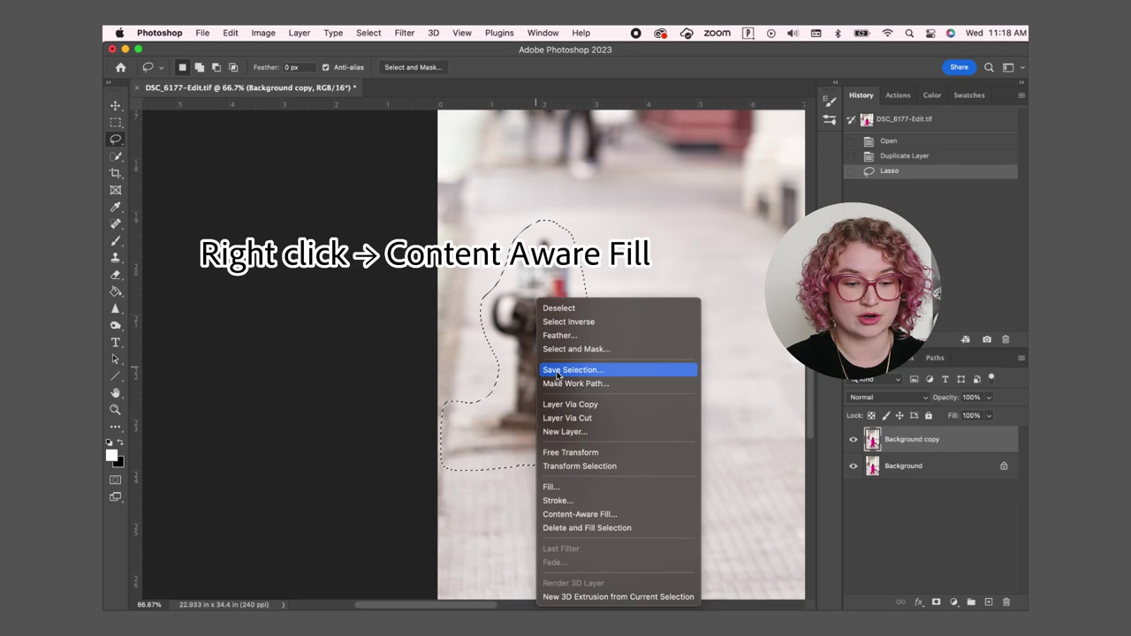
left_click(583, 514)
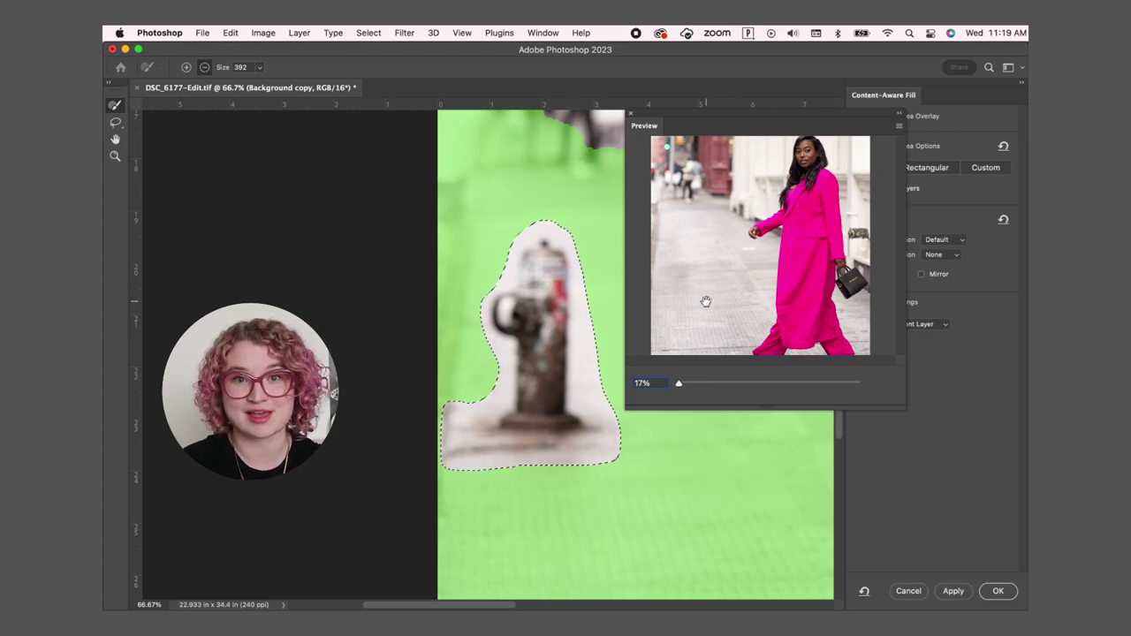
left_click(1005, 593)
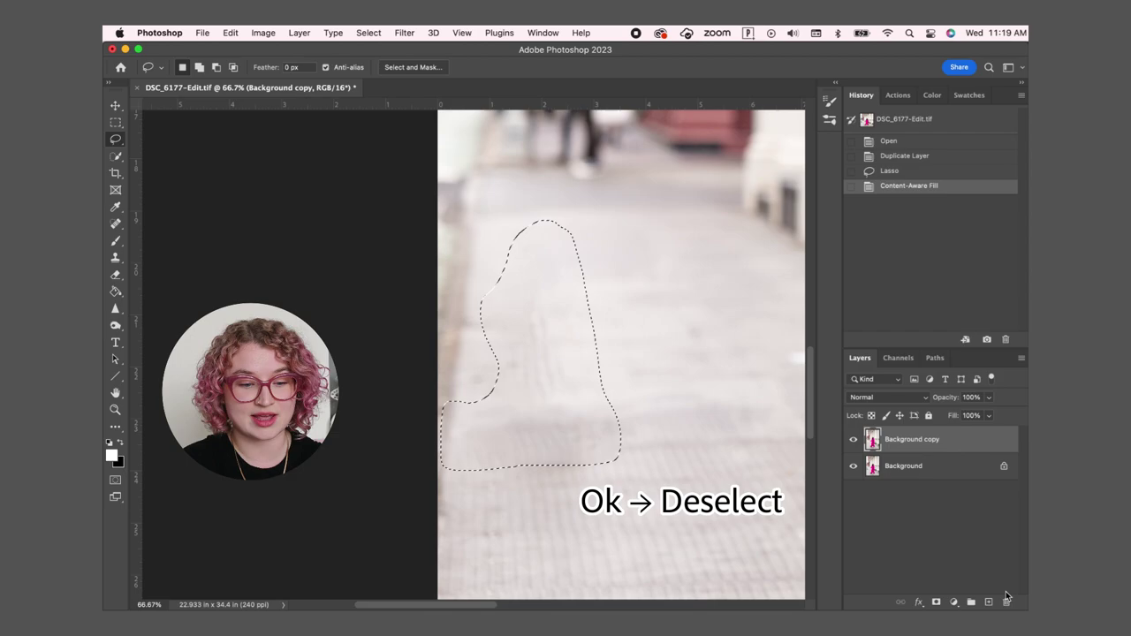
- Deselect, then Clone Stamp clean sidewalk over the leftover marks where the hydrant stood
key("super+d")
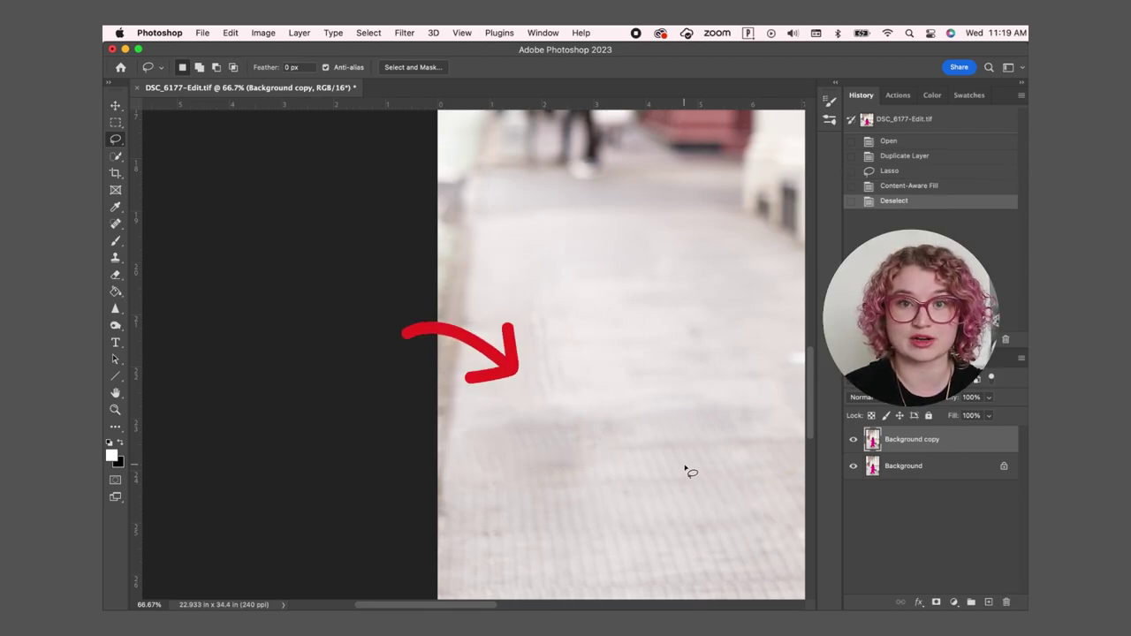
scroll(687, 470, "down", 2)
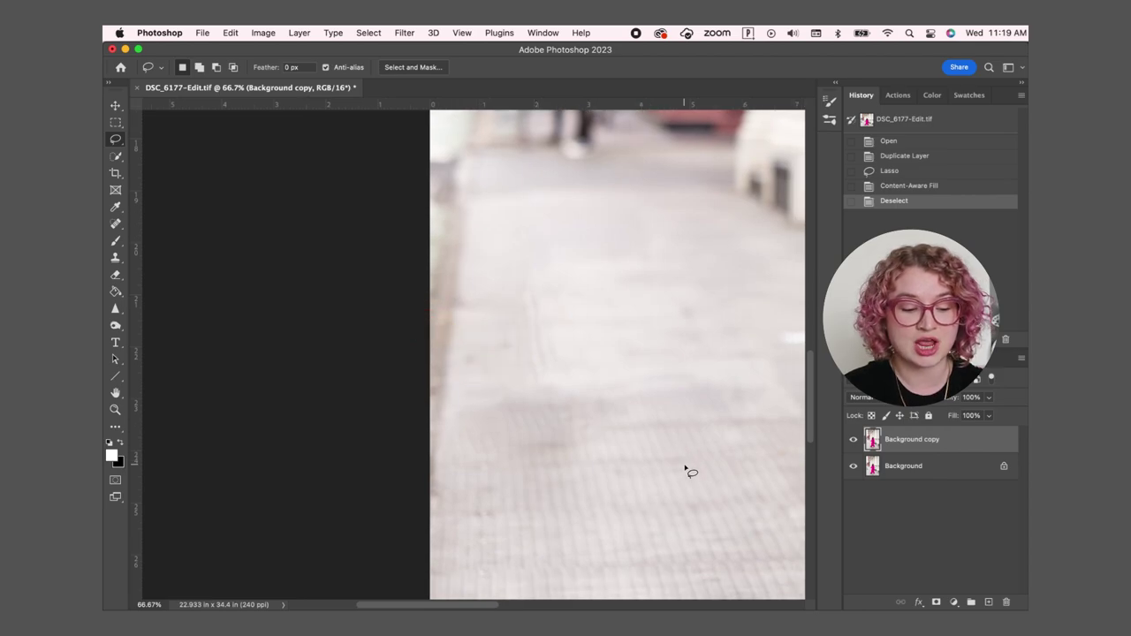
key("s")
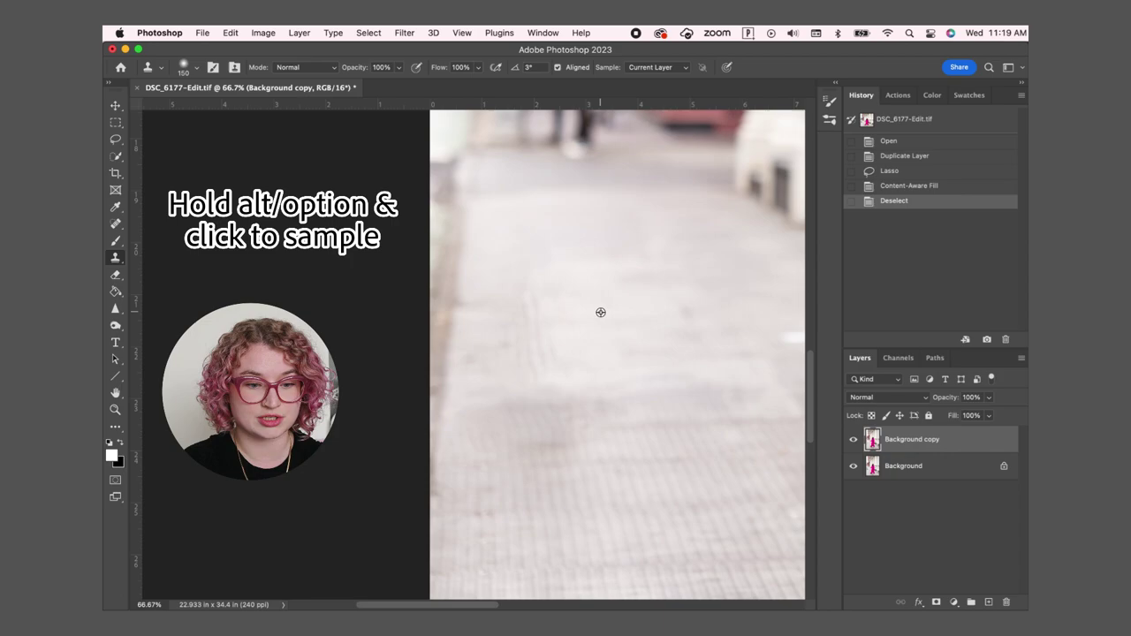
left_click(601, 344, "alt")
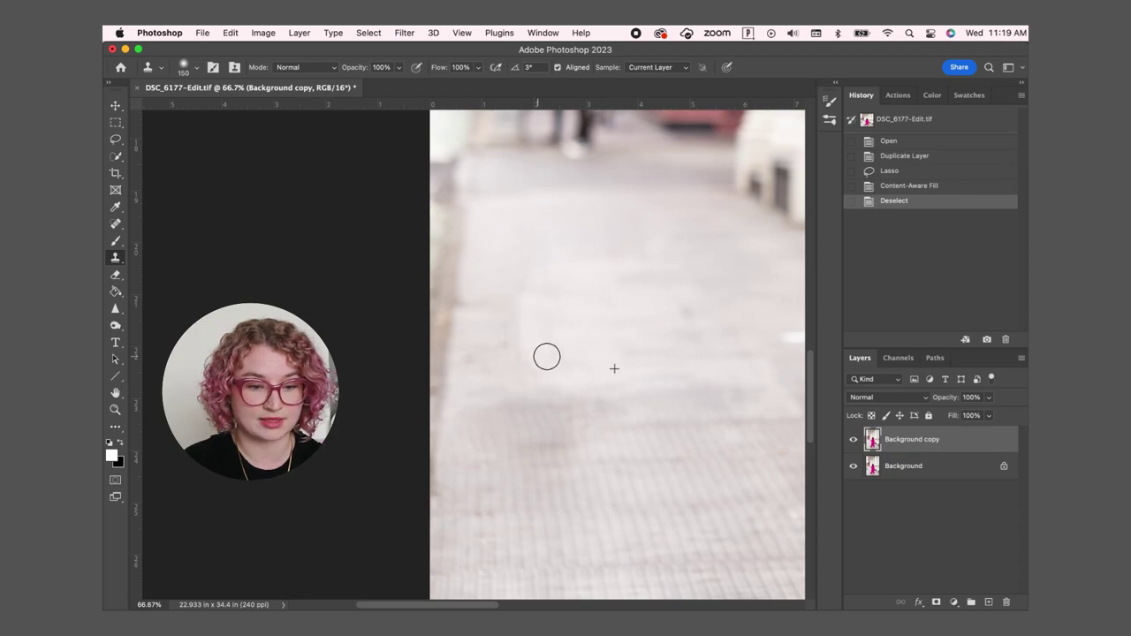
left_click(546, 335)
scroll(575, 397, "down", 3)
scroll(575, 398, "right", 2)
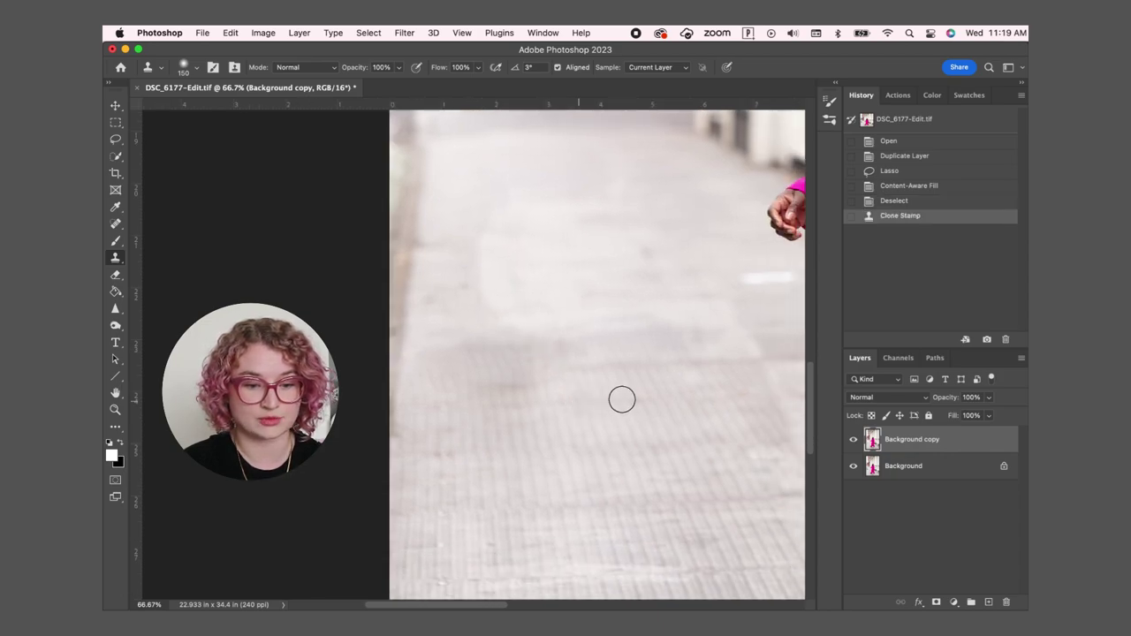
scroll(640, 399, "left", 1)
scroll(639, 399, "right", 1)
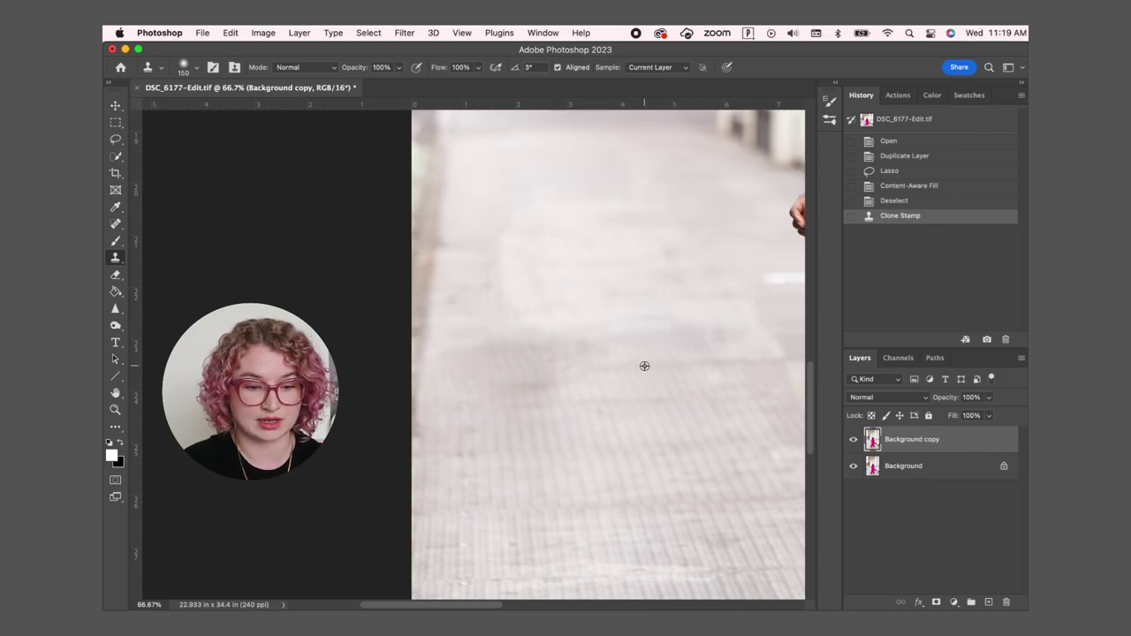
mouse_move(573, 364)
left_mouse_down()
mouse_move(535, 383)
mouse_move(581, 382)
left_mouse_up()
left_click(486, 372)
- Zoom out and toggle the Background copy's visibility to compare against the original
key("super+minus")
key("super+minus")
key("super+minus")
key("super+minus")
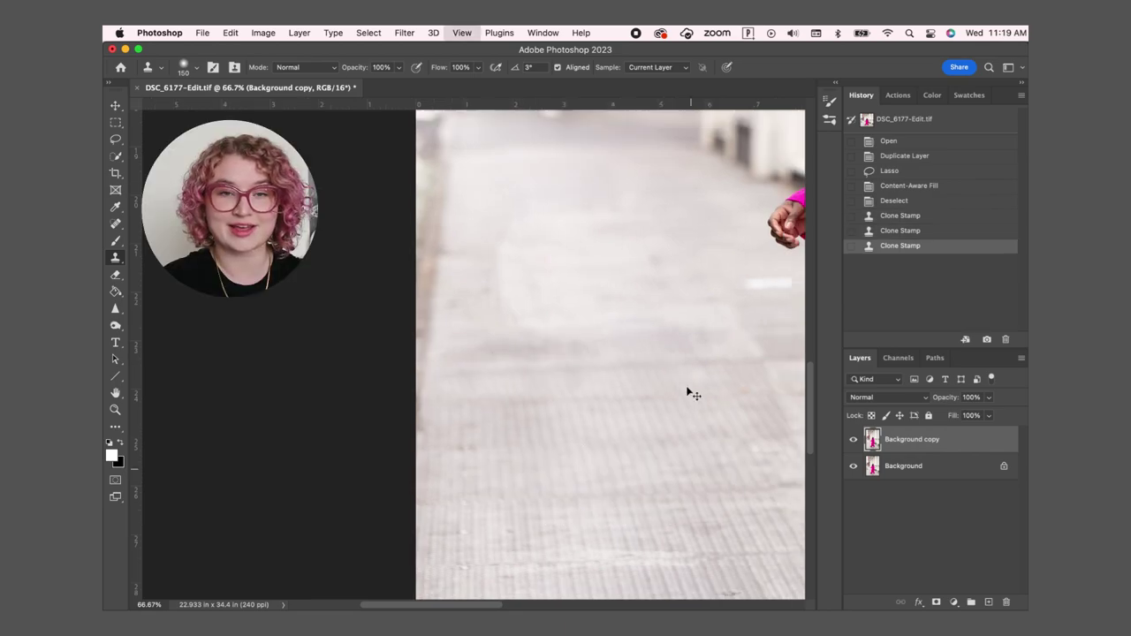
left_click(853, 439)
left_click(854, 439)
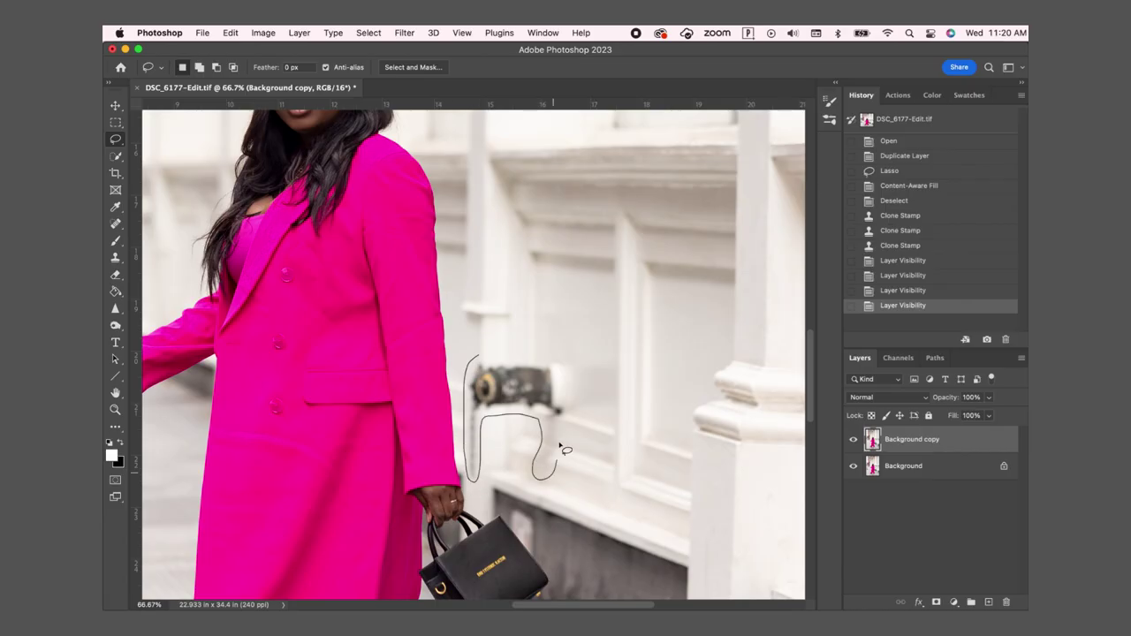
- Content-Aware Fill the selected wall pipe, then clone clean white wall over its remaining traces
right_click(514, 415)
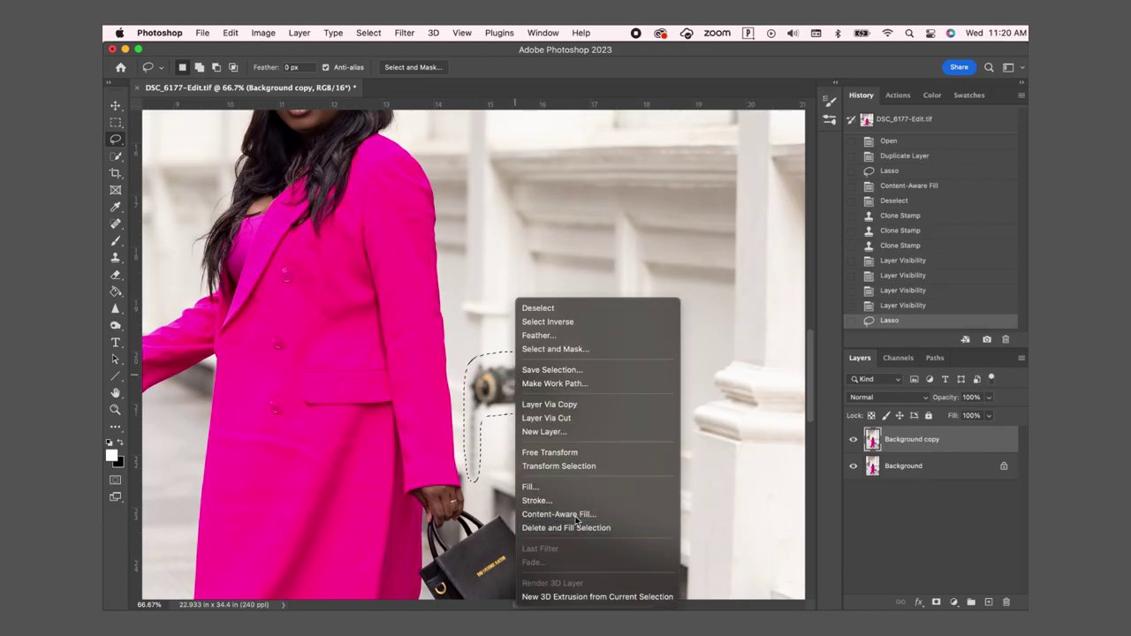
left_click(543, 524)
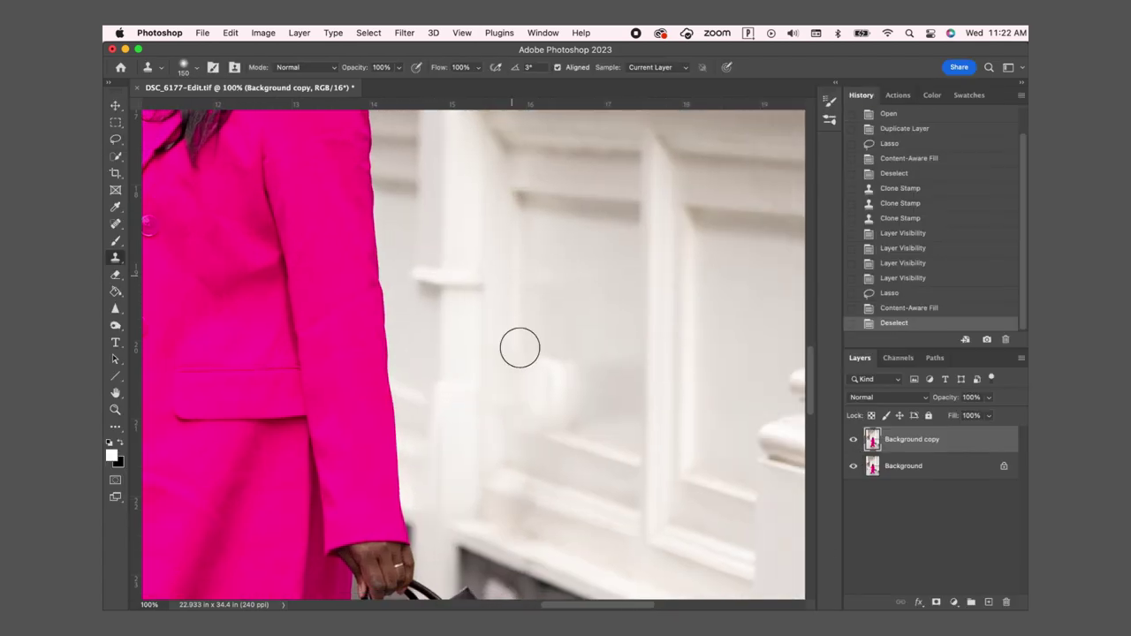
scroll(537, 406, "down", 2)
left_click(530, 447)
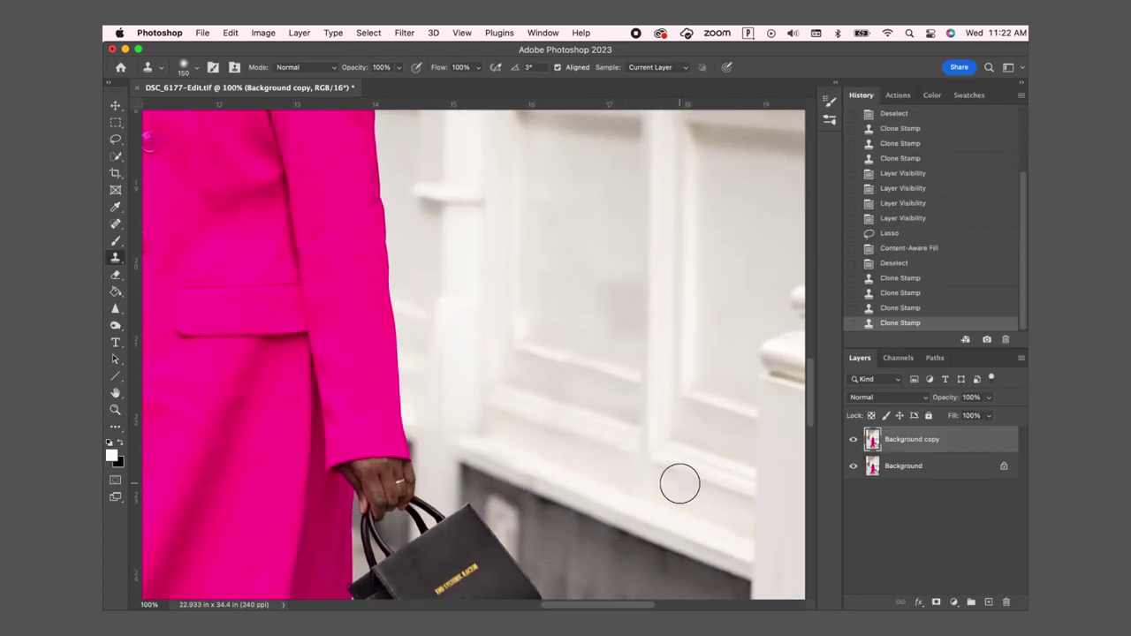
left_click(677, 480)
scroll(676, 480, "up", 2)
left_click(601, 354)
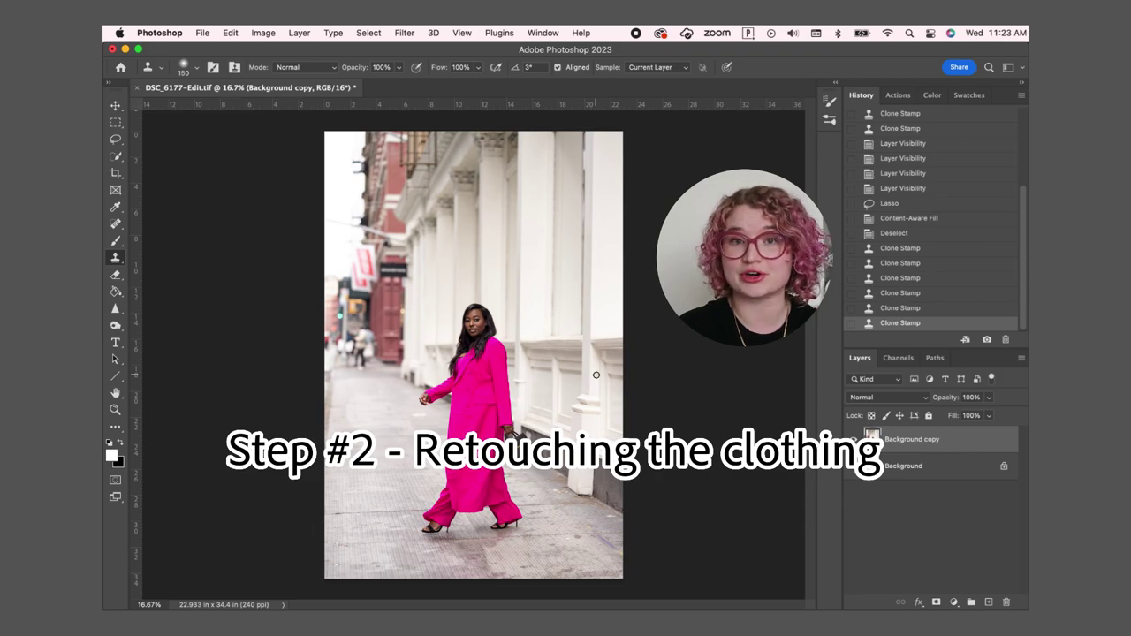
- Use the Spot Healing Brush to heal the wrinkles and dark creases on the pink coat
scroll(596, 374, "up", 6)
left_click(115, 224)
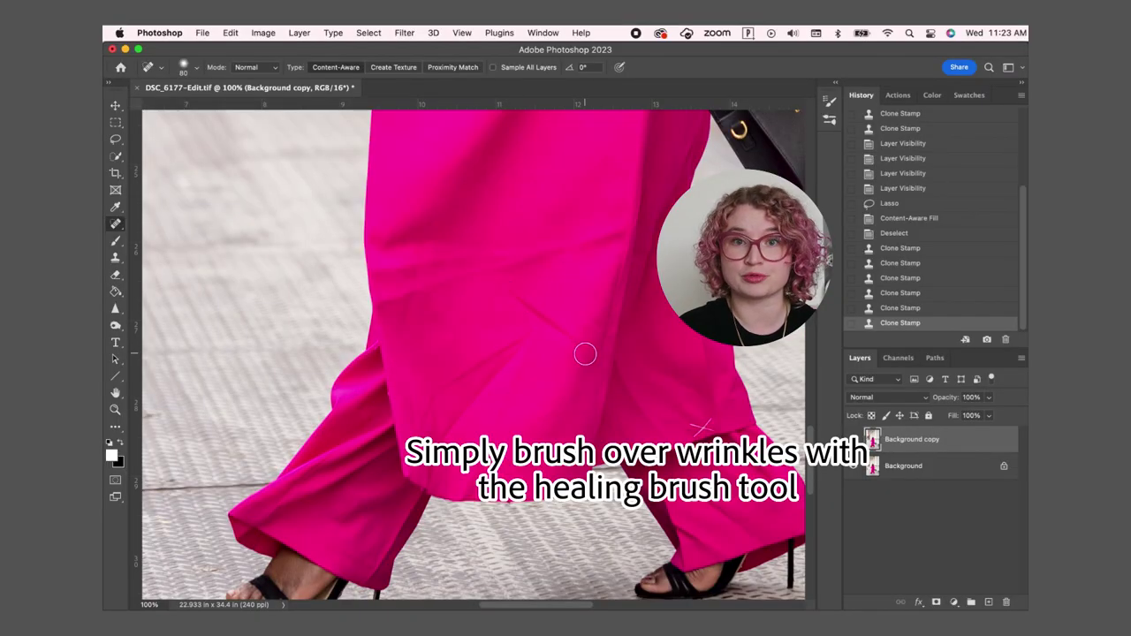
left_click_drag(583, 349, 584, 351)
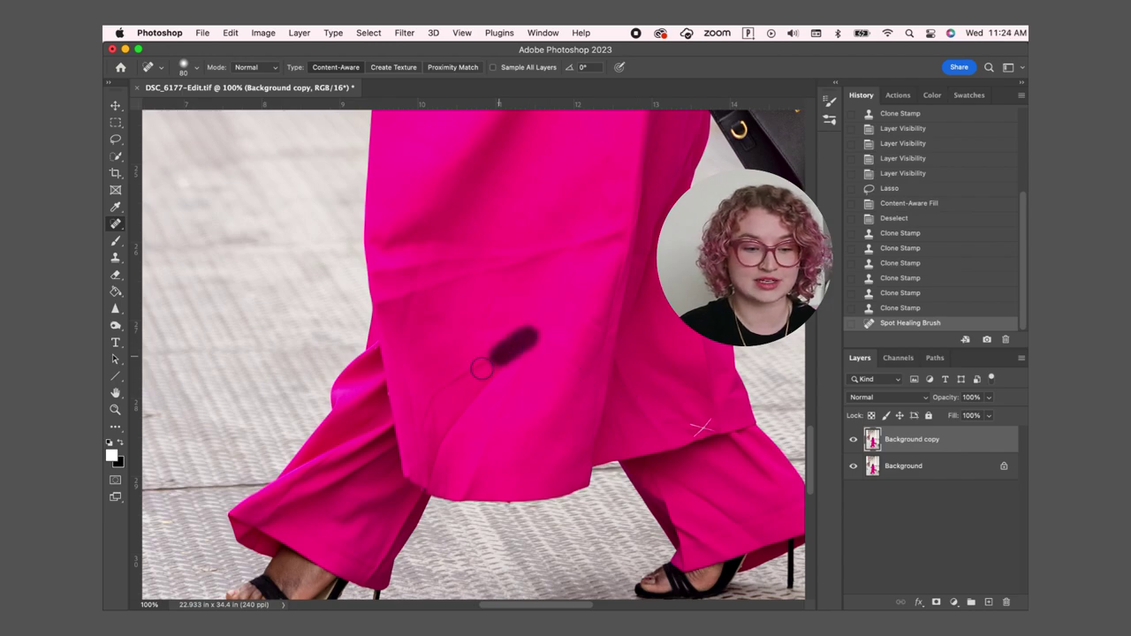
left_click_drag(528, 339, 527, 378)
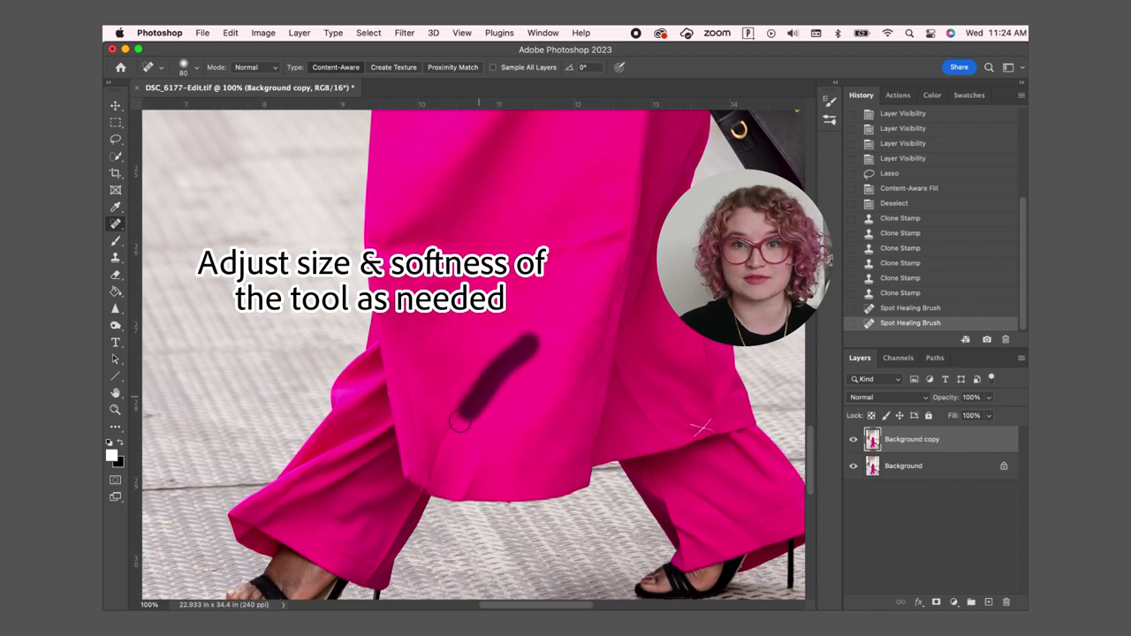
left_click_drag(436, 475, 435, 482)
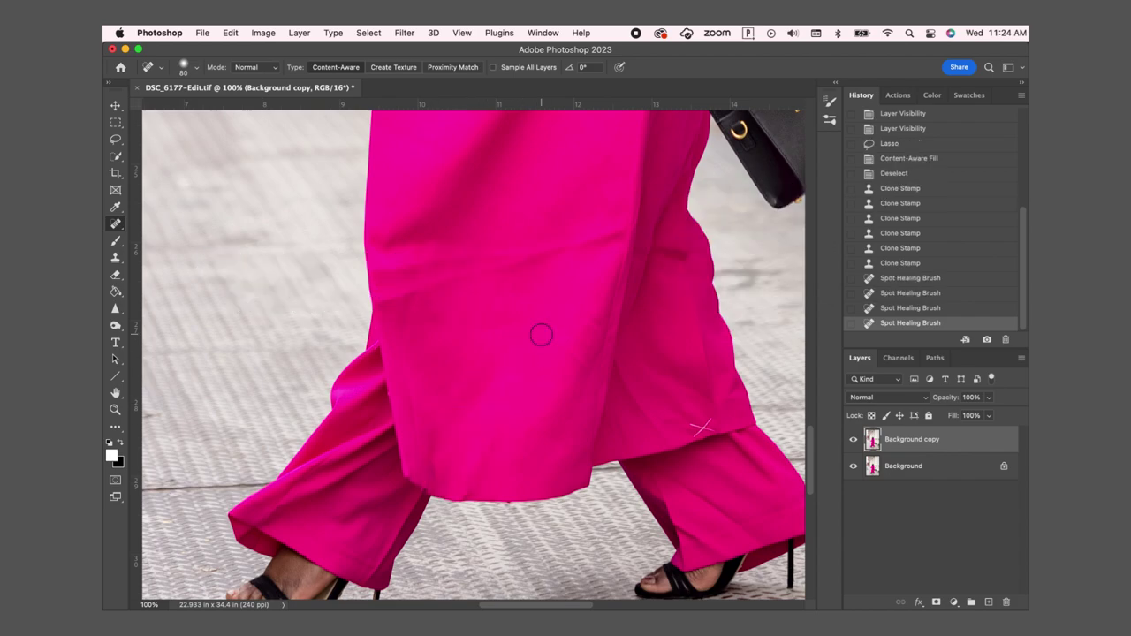
left_click_drag(508, 278, 486, 331)
left_click_drag(455, 425, 437, 477)
mouse_move(530, 256)
left_mouse_down()
mouse_move(398, 291)
mouse_move(473, 263)
left_mouse_up()
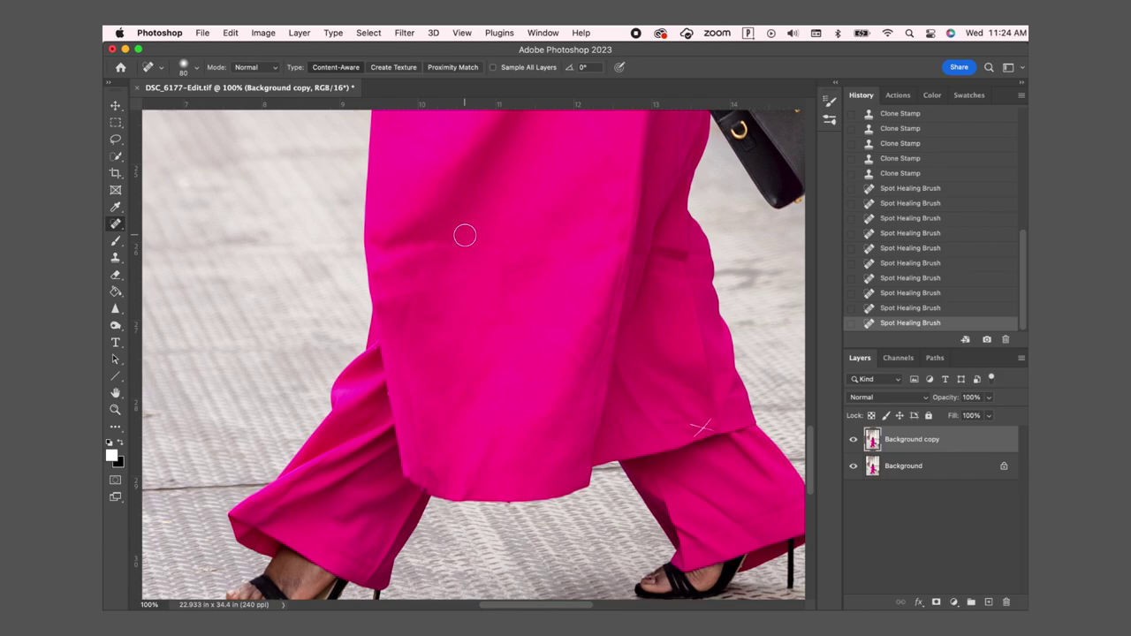
scroll(495, 318, "up", 3)
scroll(454, 398, "down", 2)
- Shrink the brush to 20, heal the X mark, then heal the sleeve creases and spots
key("bracketleft")
key("bracketleft")
key("bracketleft")
key("bracketleft")
key("bracketleft")
key("bracketleft")
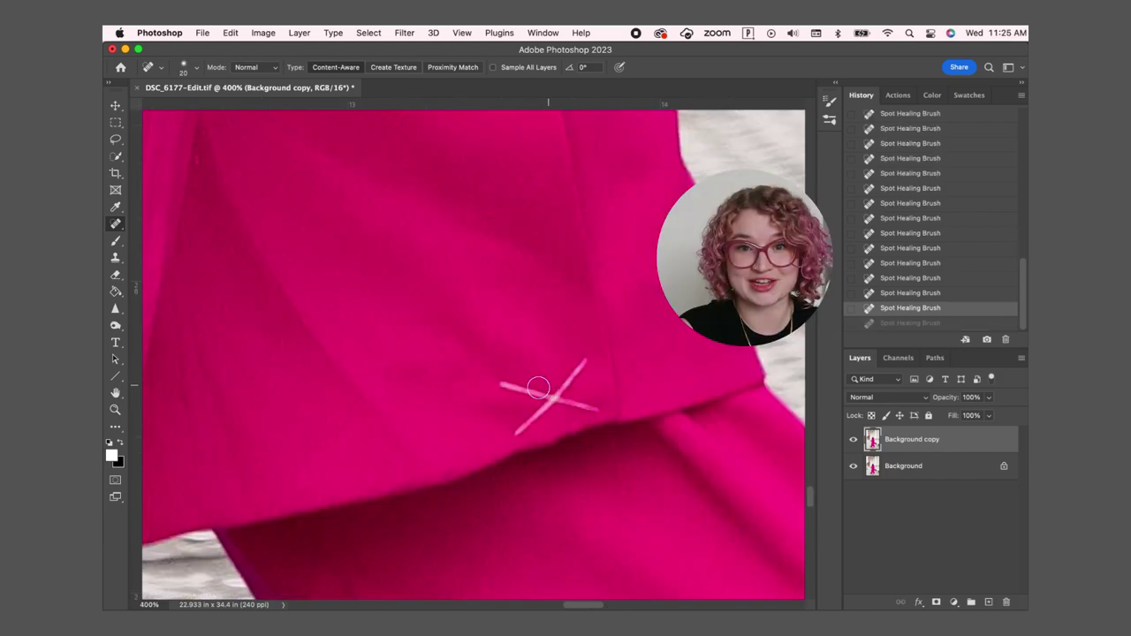
mouse_move(499, 384)
left_mouse_down()
mouse_move(551, 397)
mouse_move(585, 360)
mouse_move(521, 431)
left_mouse_up()
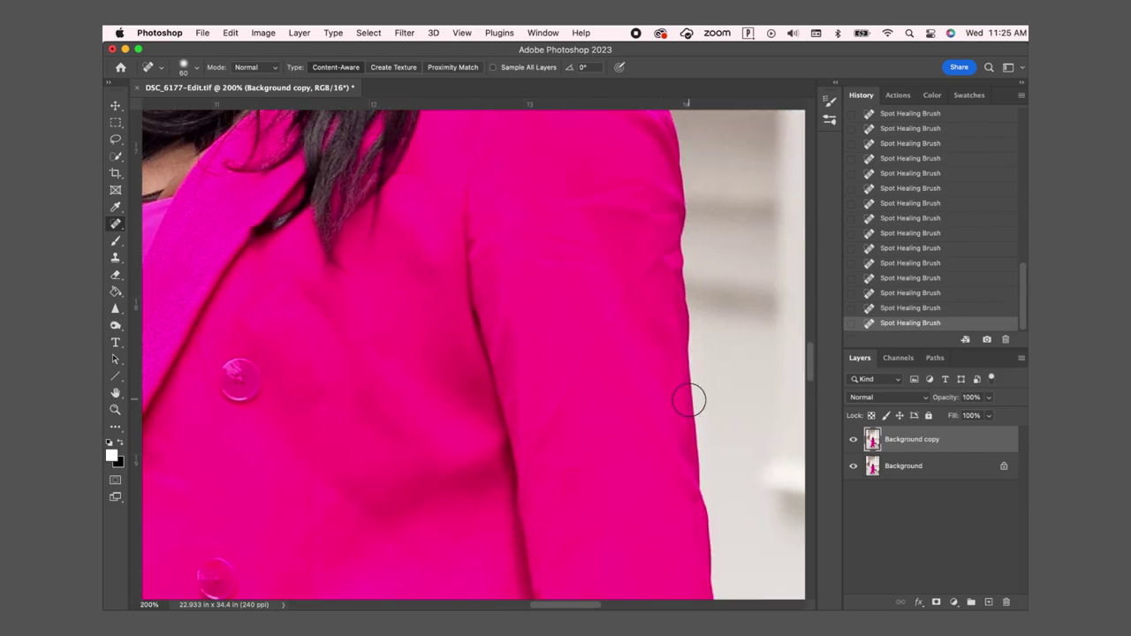
left_click_drag(654, 258, 535, 468)
left_click_drag(558, 192, 638, 184)
left_click(582, 193)
scroll(651, 398, "down", 5)
left_click_drag(682, 263, 623, 452)
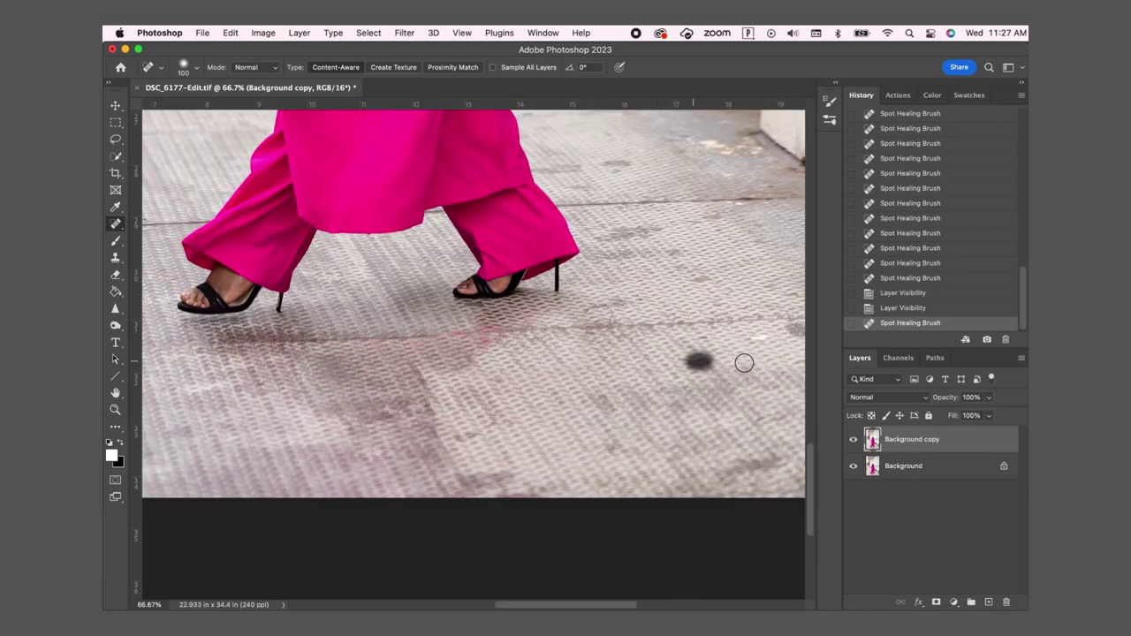
- Spot-heal the stains and marks on the pavement around the feet with a size-100 brush
scroll(744, 363, "up", 3)
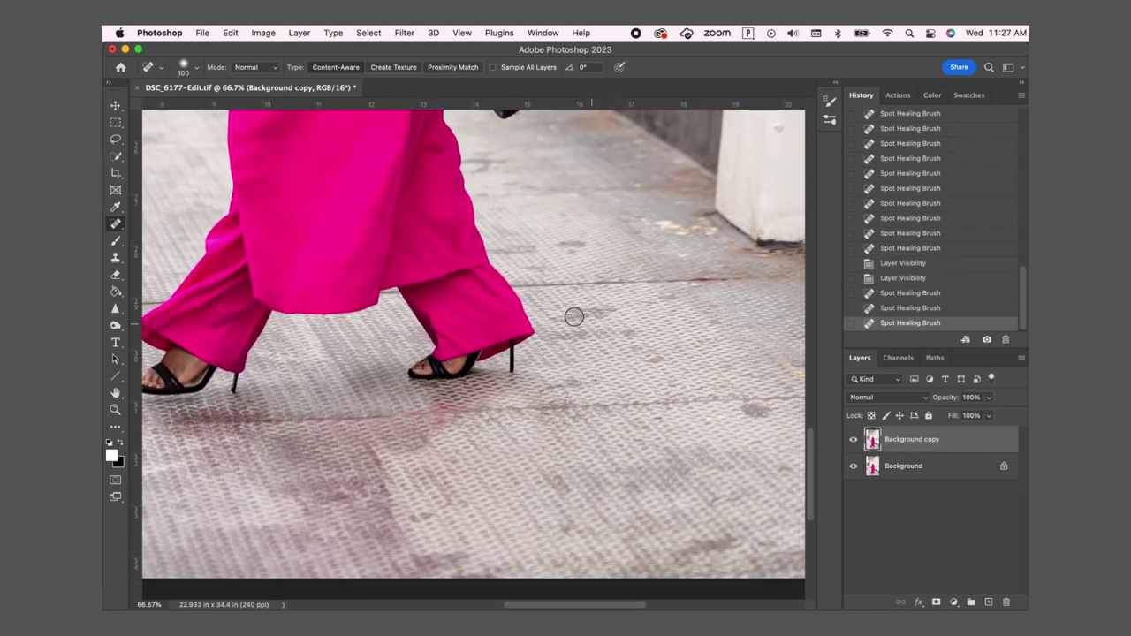
left_click(668, 354)
left_click(569, 386)
left_click(756, 411)
scroll(757, 411, "up", 3)
left_click(565, 383)
scroll(623, 318, "right", 2)
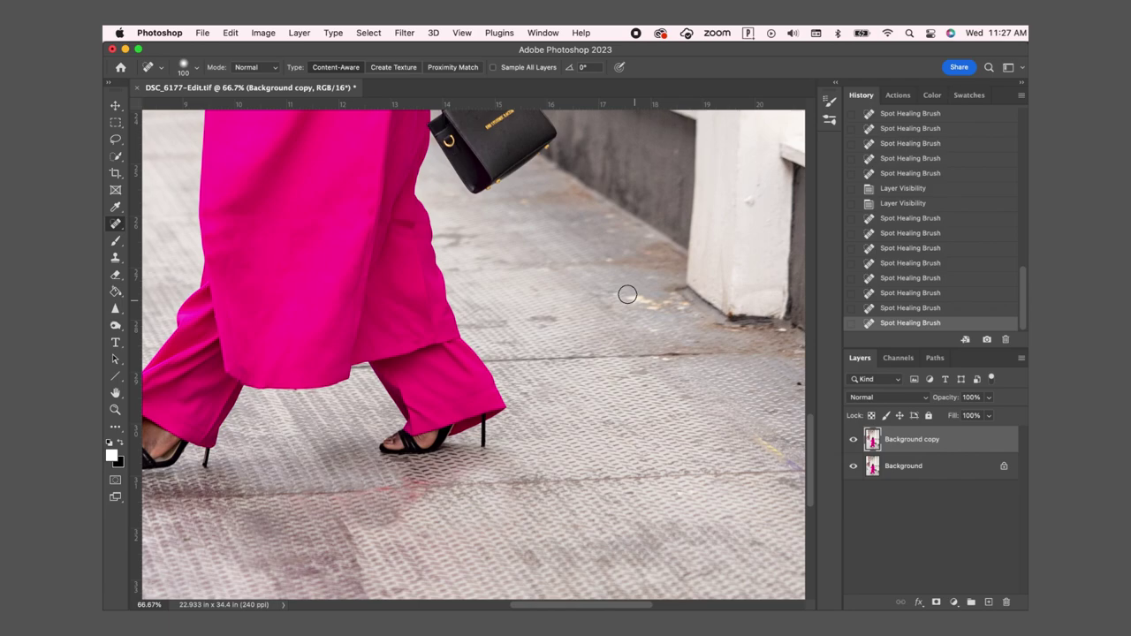
left_click(629, 299)
scroll(629, 299, "right", 4)
left_click(712, 380)
- Heal the streak on the right-hand pavement and the dark ground stains beside the trousers
left_click_drag(698, 279, 702, 324)
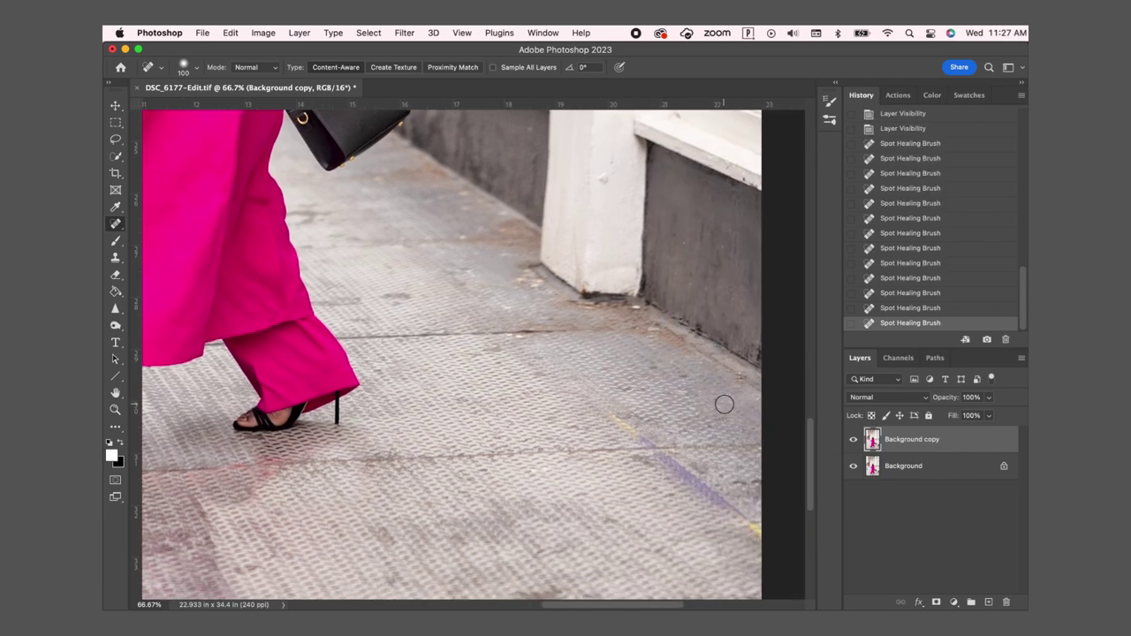
scroll(452, 252, "left", 6)
scroll(483, 398, "up", 5)
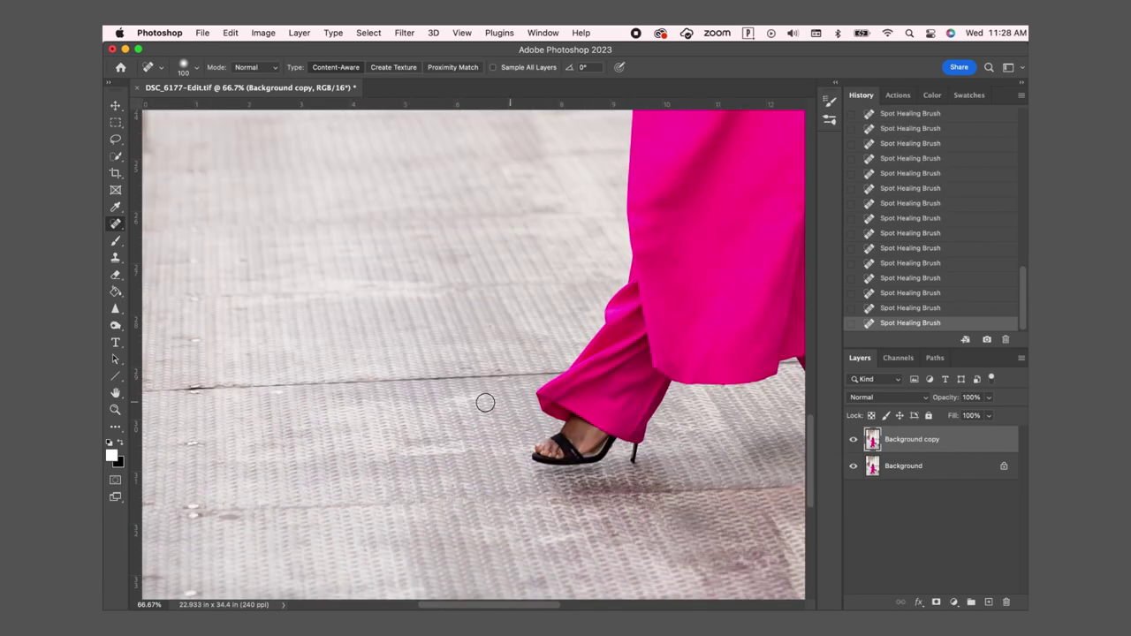
scroll(585, 379, "right", 5)
scroll(586, 379, "right", 3)
left_click_drag(548, 368, 586, 367)
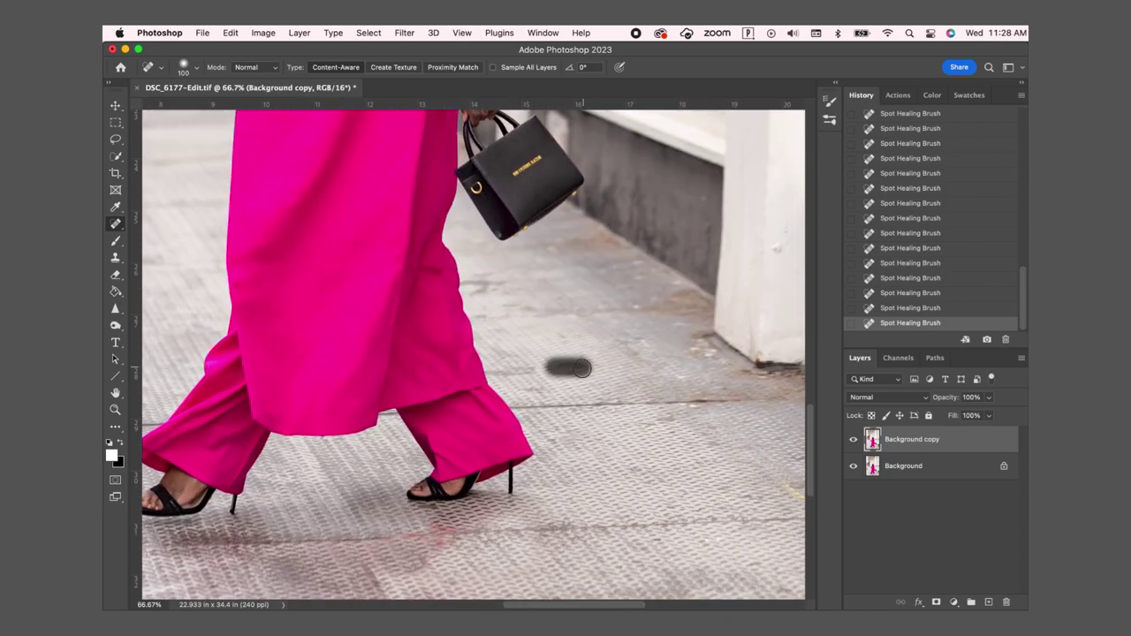
left_click_drag(493, 369, 533, 369)
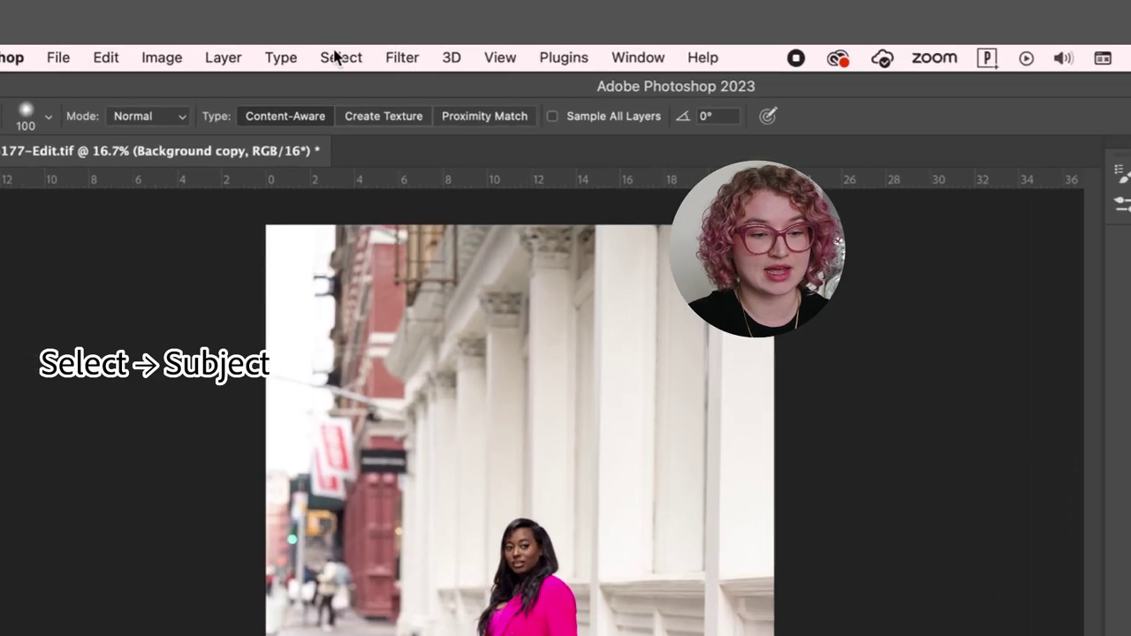
- Select the woman with Select > Subject, duplicate Background copy, and add a mask revealing her
left_click(368, 33)
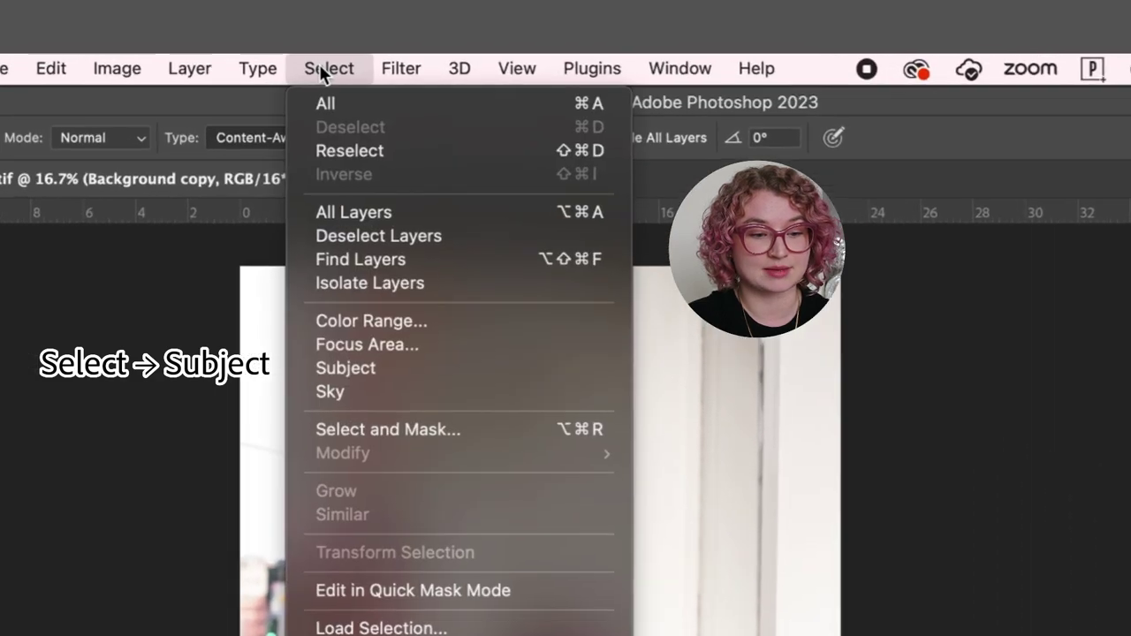
left_click(366, 377)
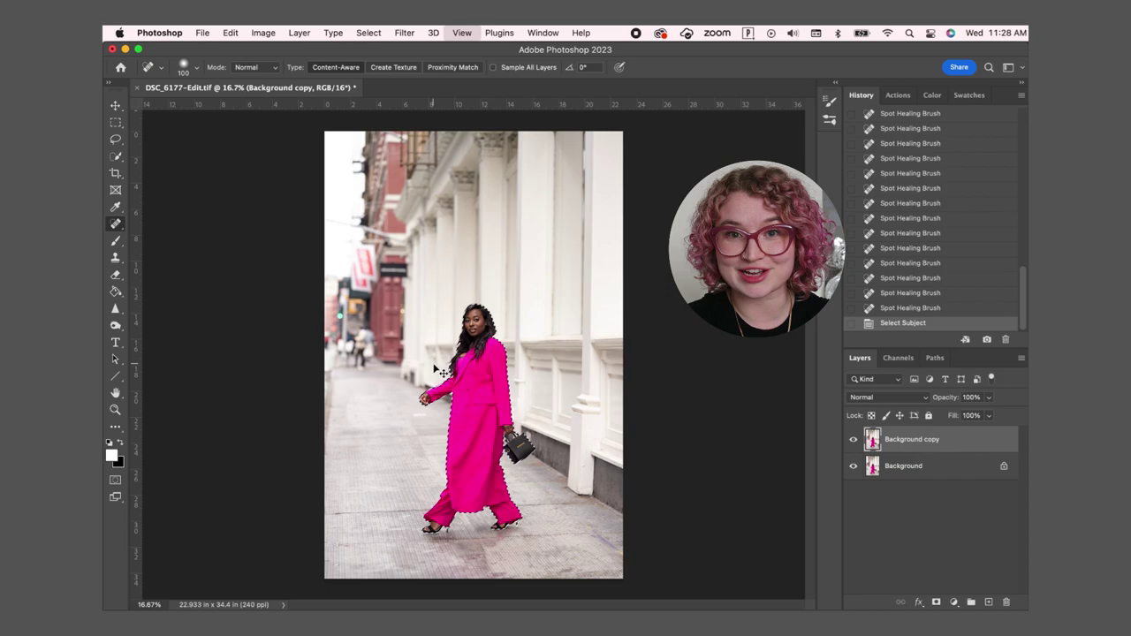
key("super+equal")
key("super+equal")
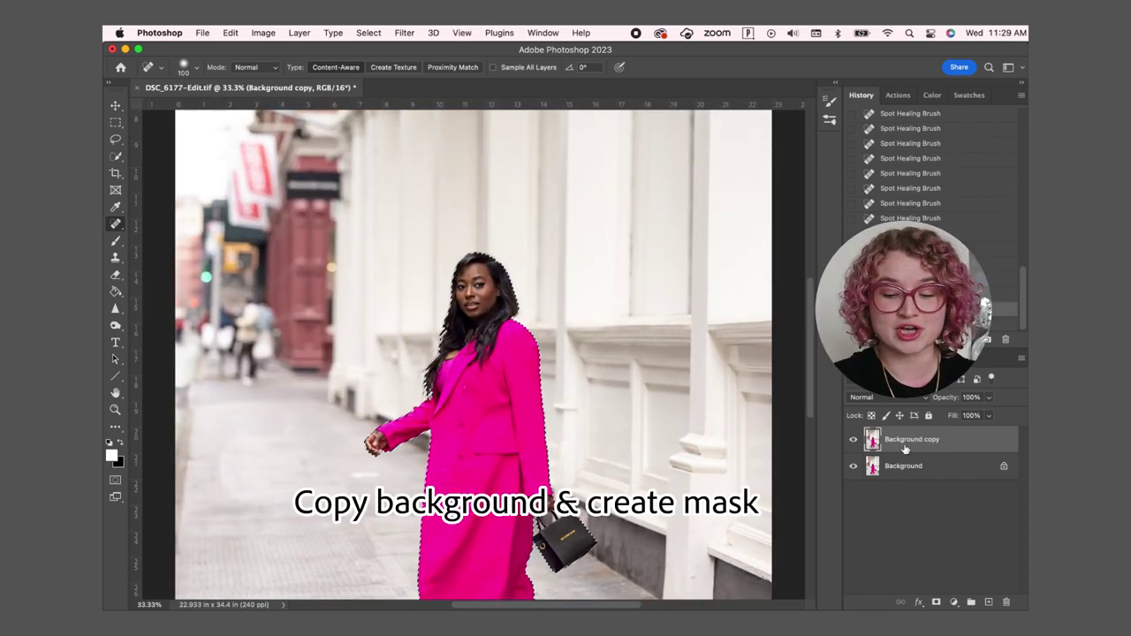
left_click_drag(869, 439, 988, 602)
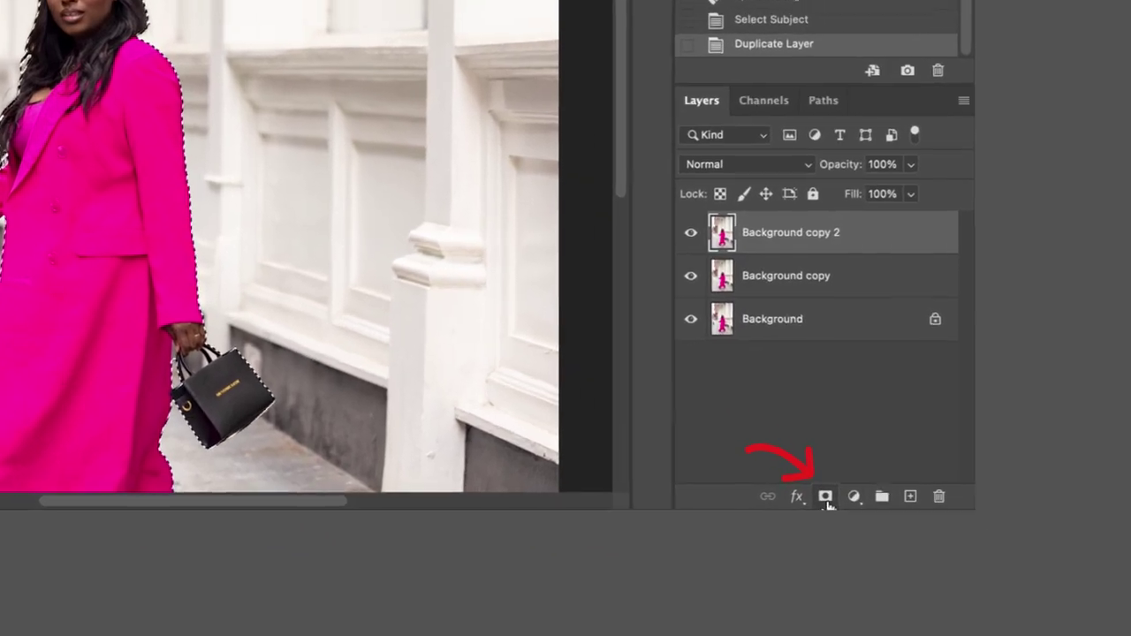
left_click(827, 498)
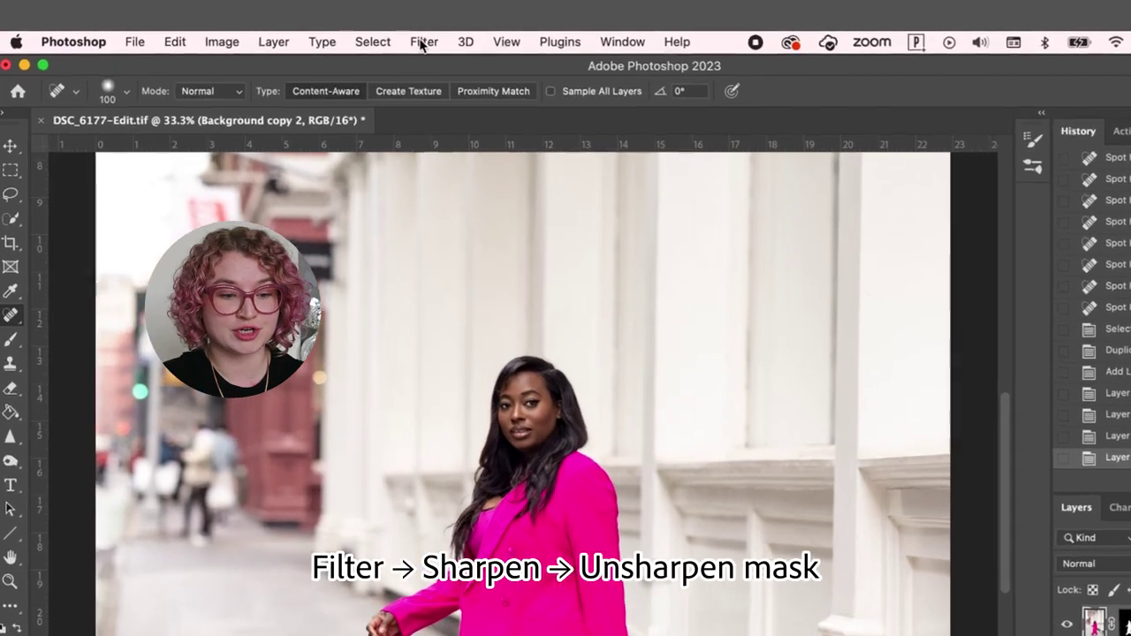
- Open Unsharp Mask and raise Amount to about 100%, keeping Radius 2.1 px and Threshold 2
left_click(404, 33)
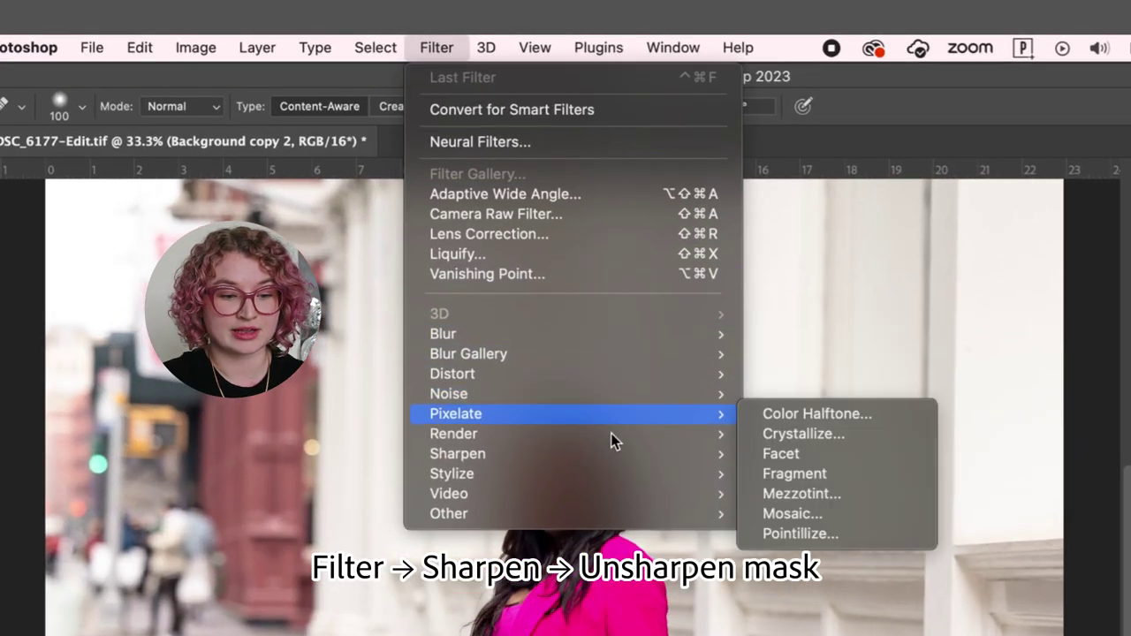
mouse_move(704, 434)
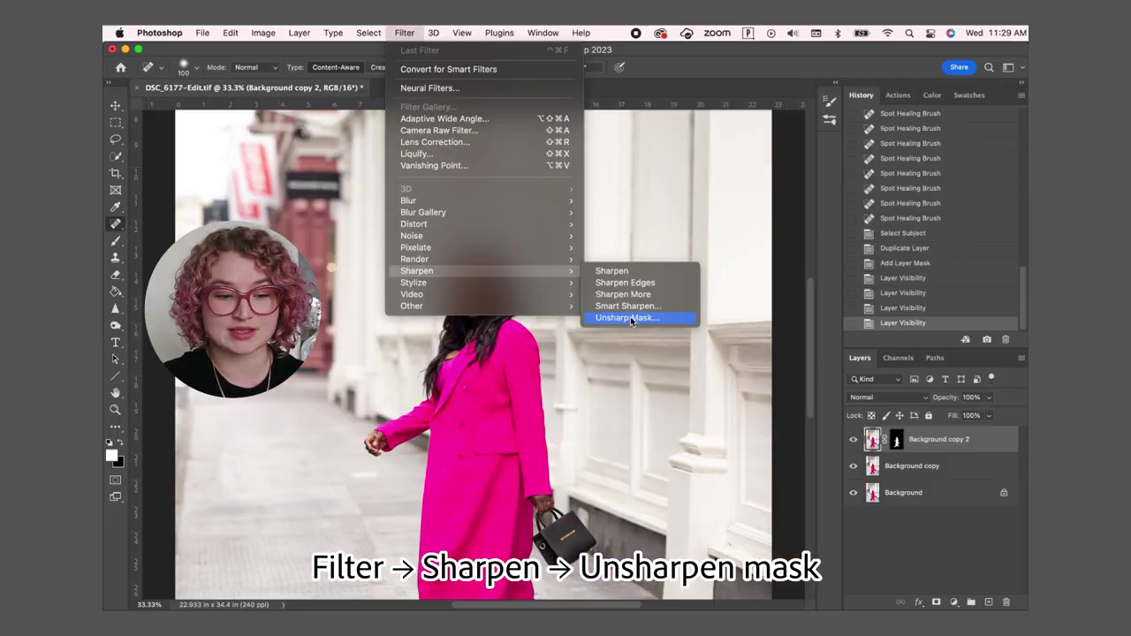
left_click(816, 534)
left_click_drag(802, 311, 829, 315)
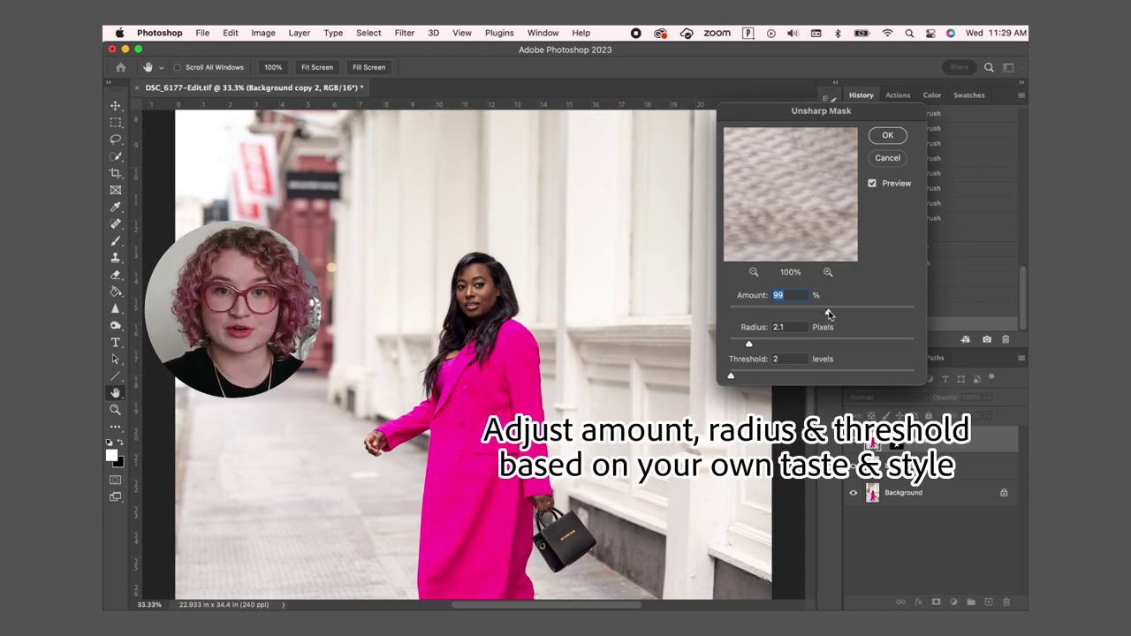